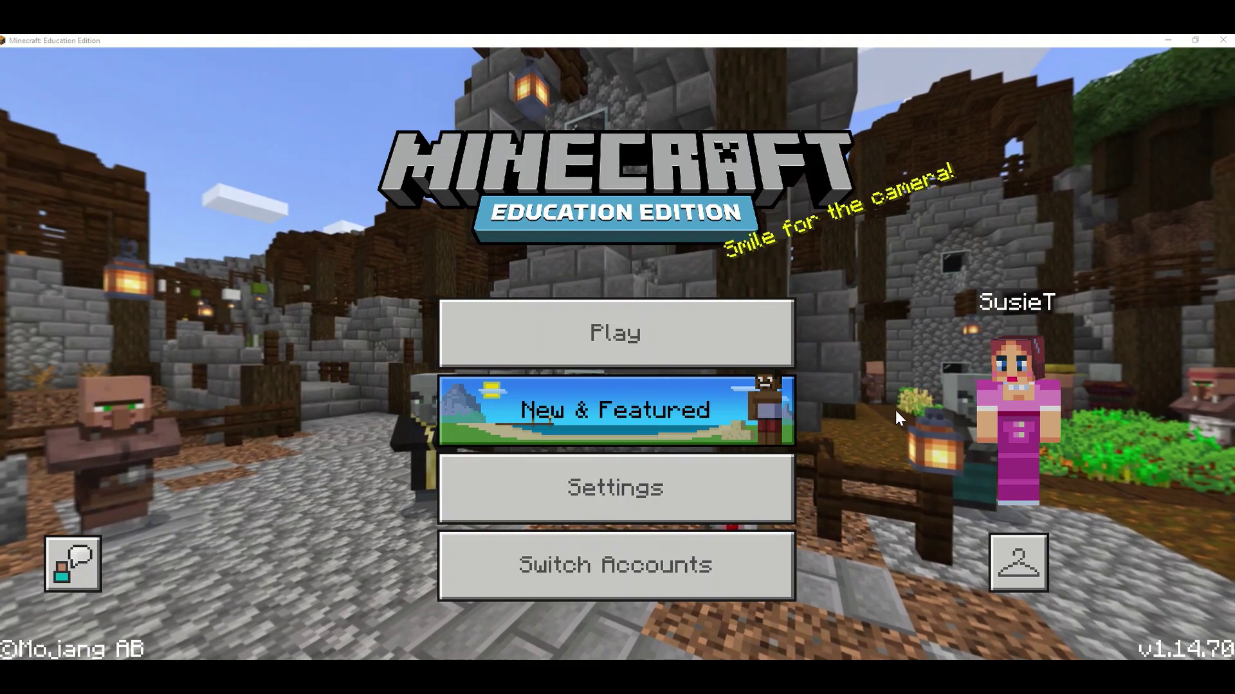
Open the Bee Creative challenge page via Play, View Library and Monthly Build Challenges
left_click(739, 353)
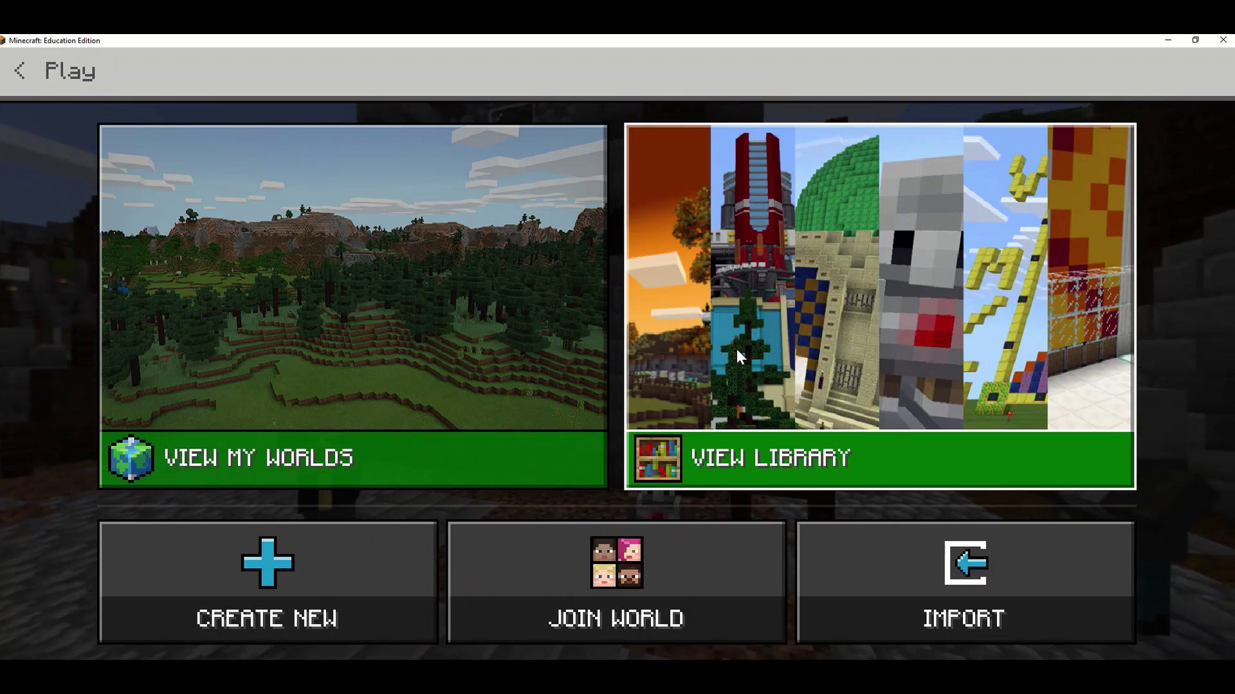
left_click(856, 330)
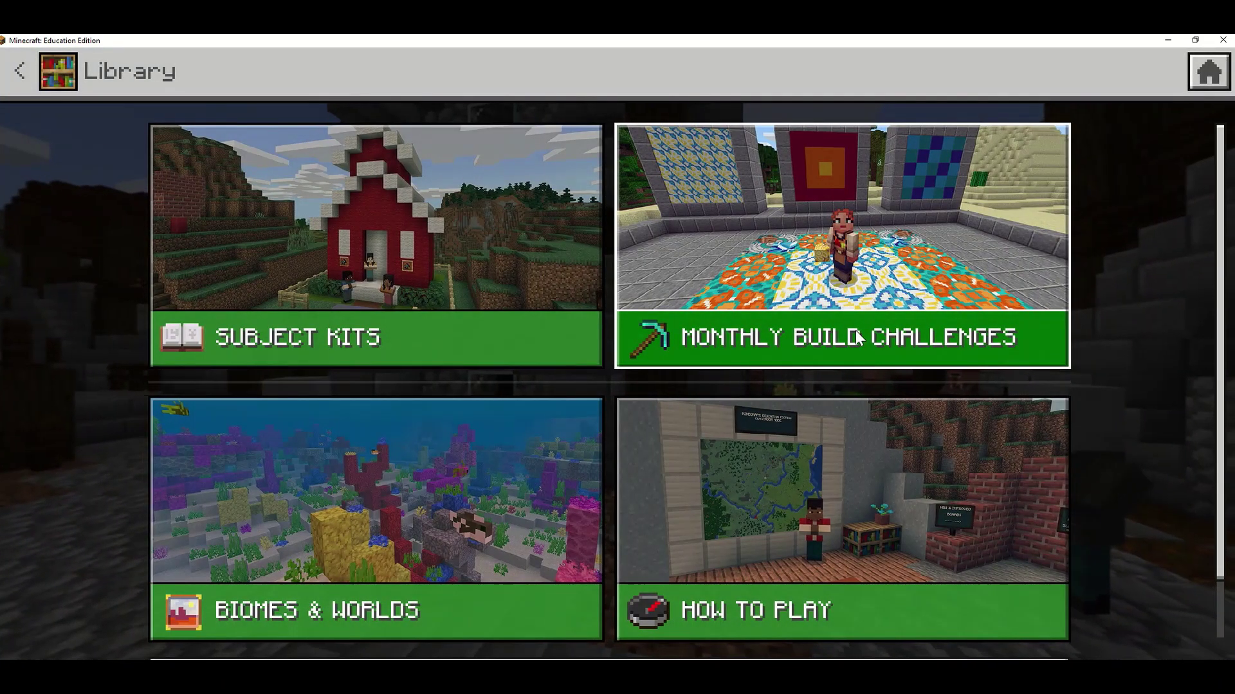
left_click(774, 341)
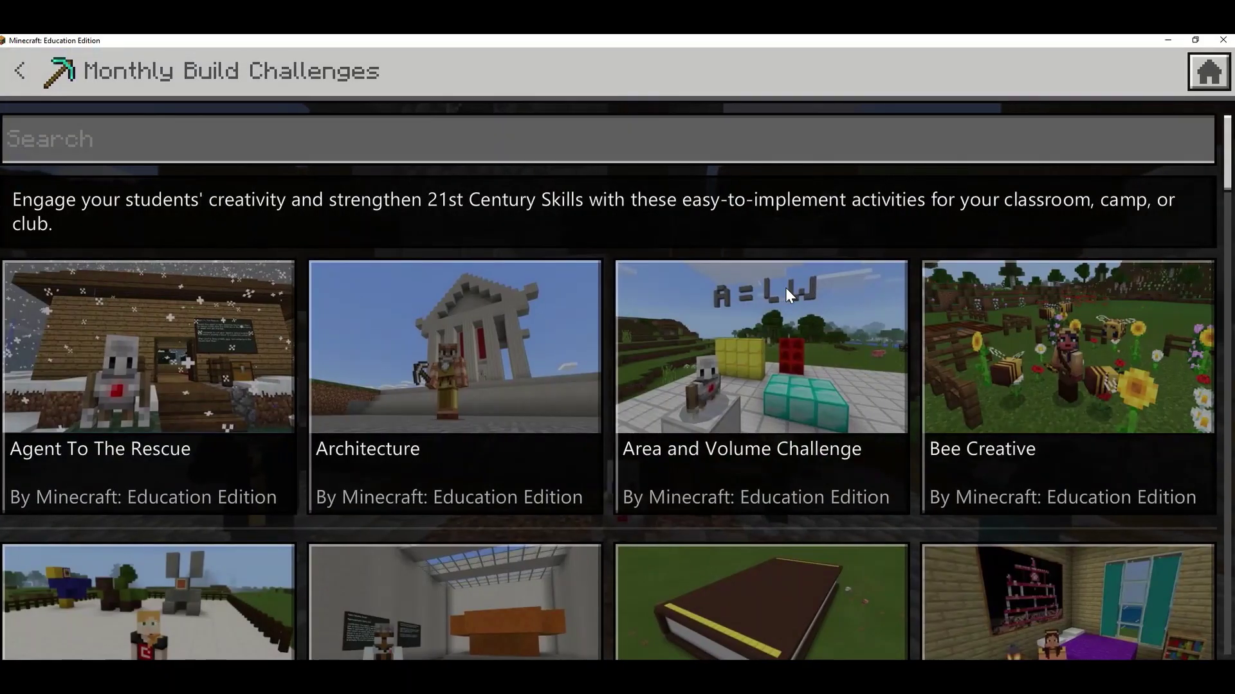
scroll(955, 314, "down", 1)
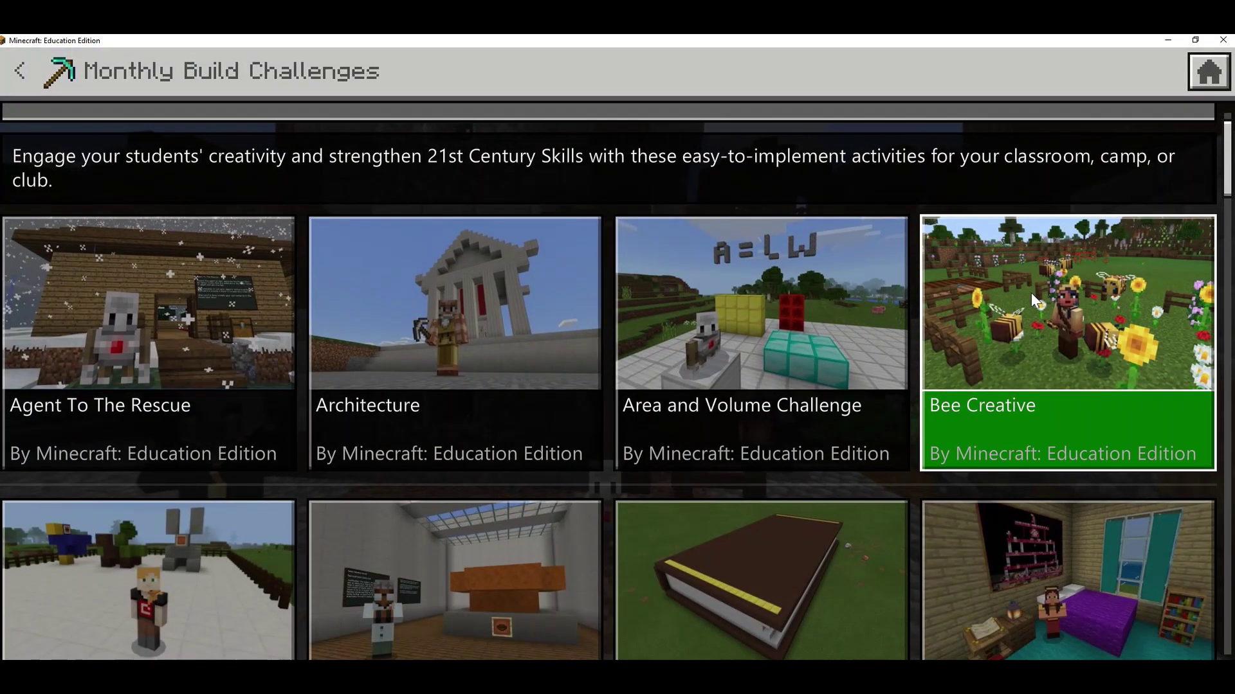
scroll(1032, 292, "up", 1)
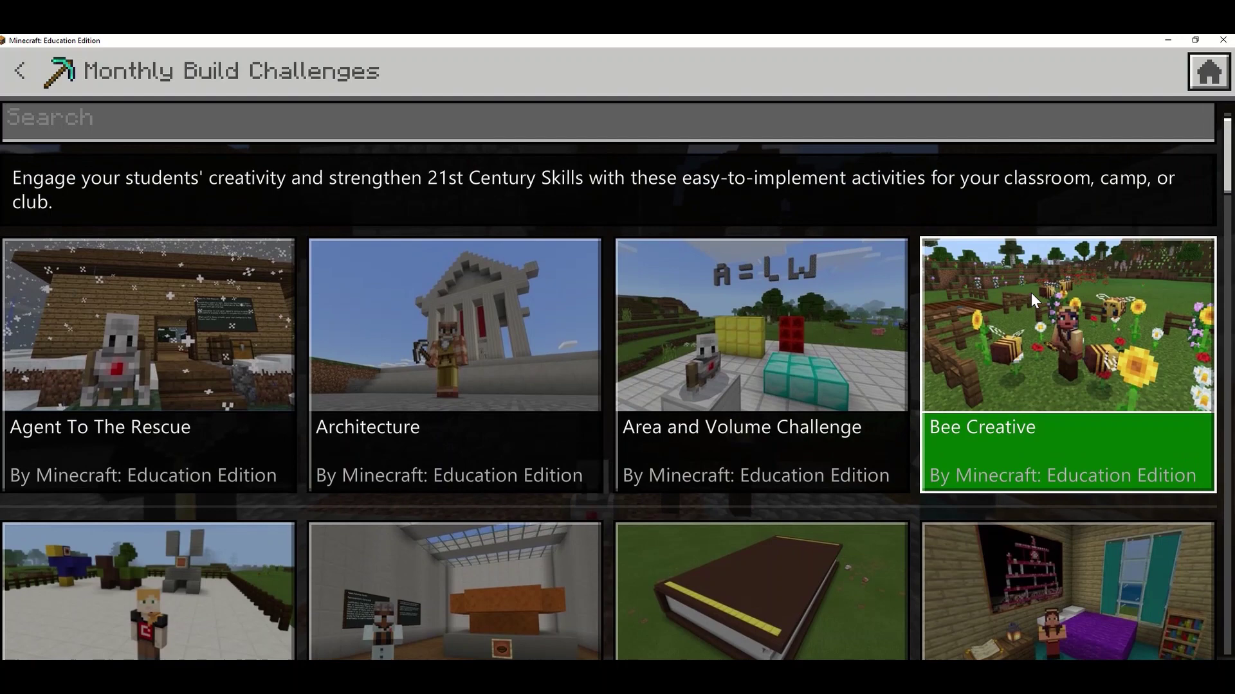
left_click(1066, 390)
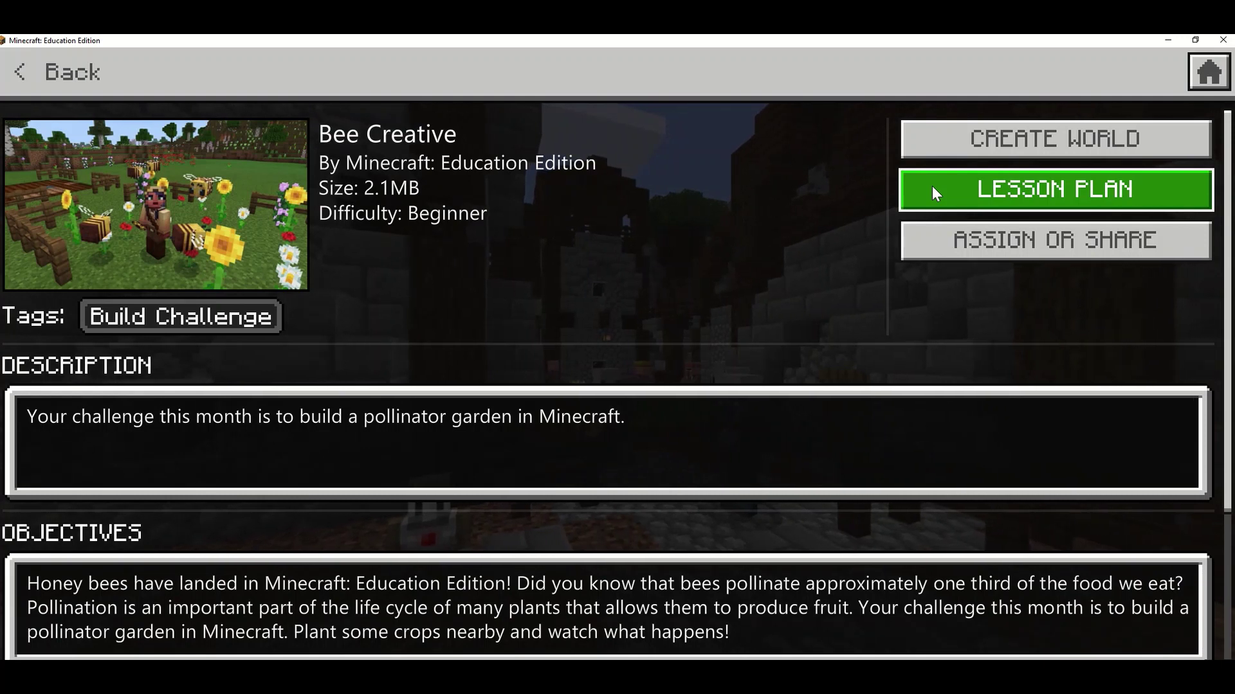
Open Assign or Share for Bee Creative and bring up the Add a Resource dialog
left_click(929, 243)
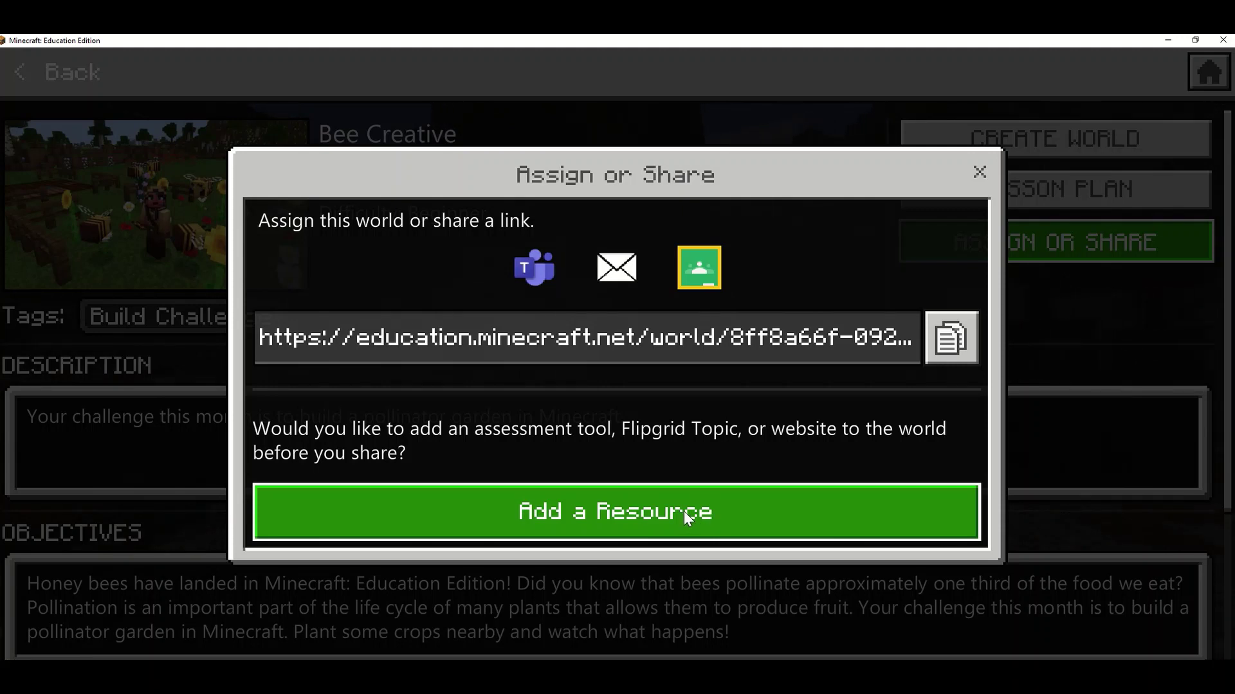
left_click(701, 508)
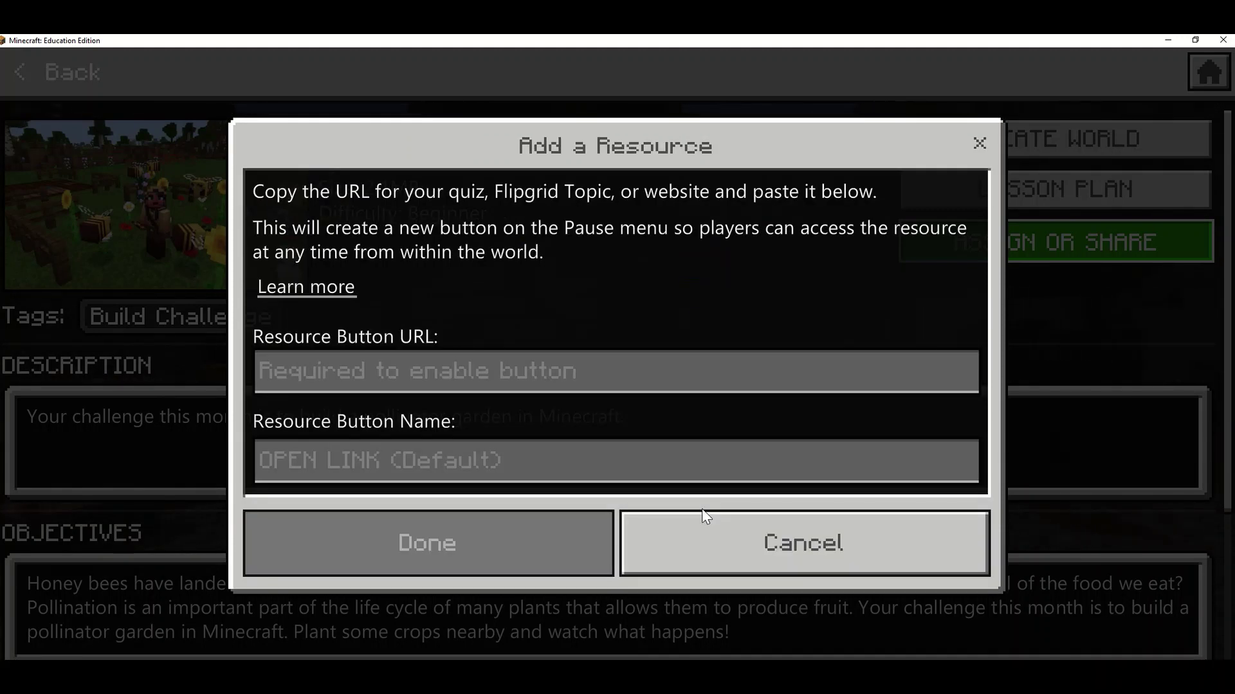
Copy the Bee Creative Minecraft Challenge topic URL from Flipgrid in Edge, then return to Minecraft
key("alt+Tab")
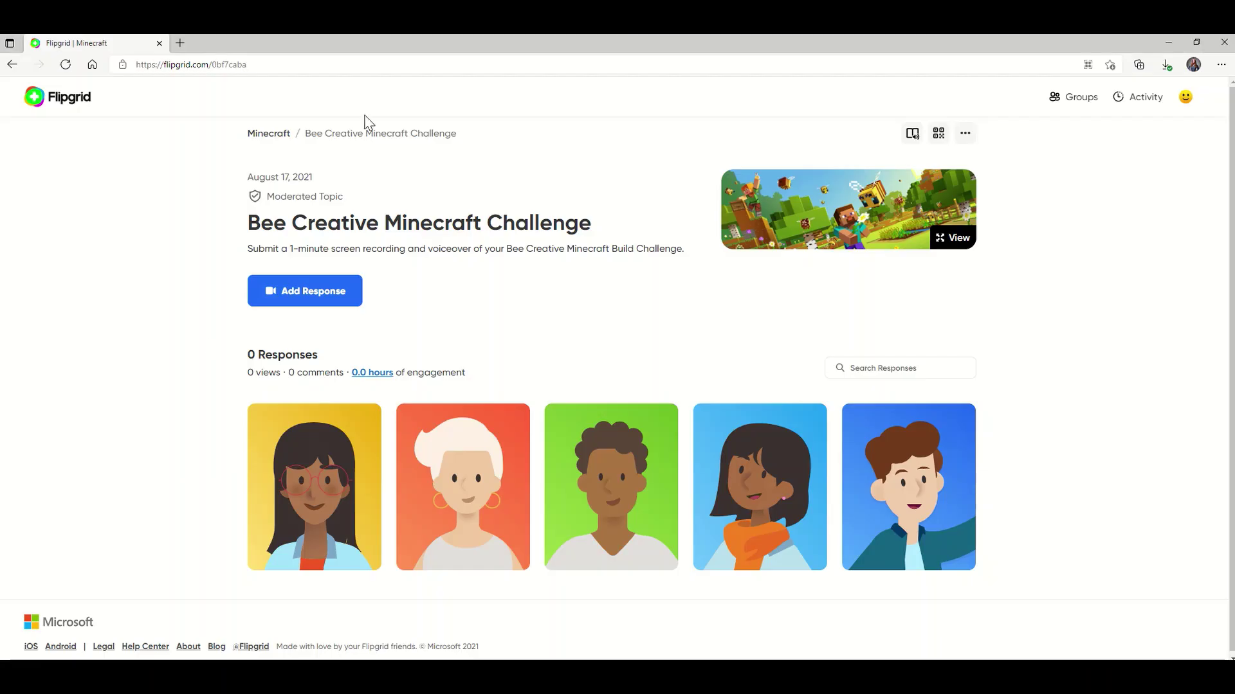
left_click(250, 66)
key("ctrl+c")
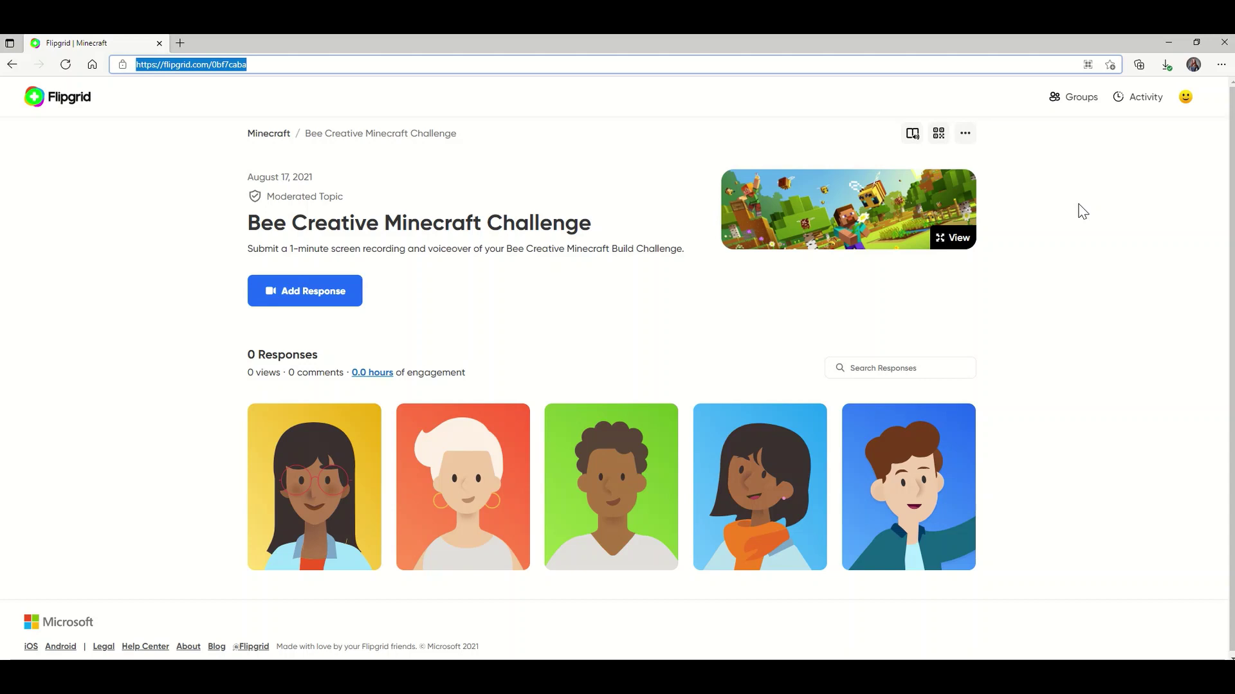
left_click(1160, 42)
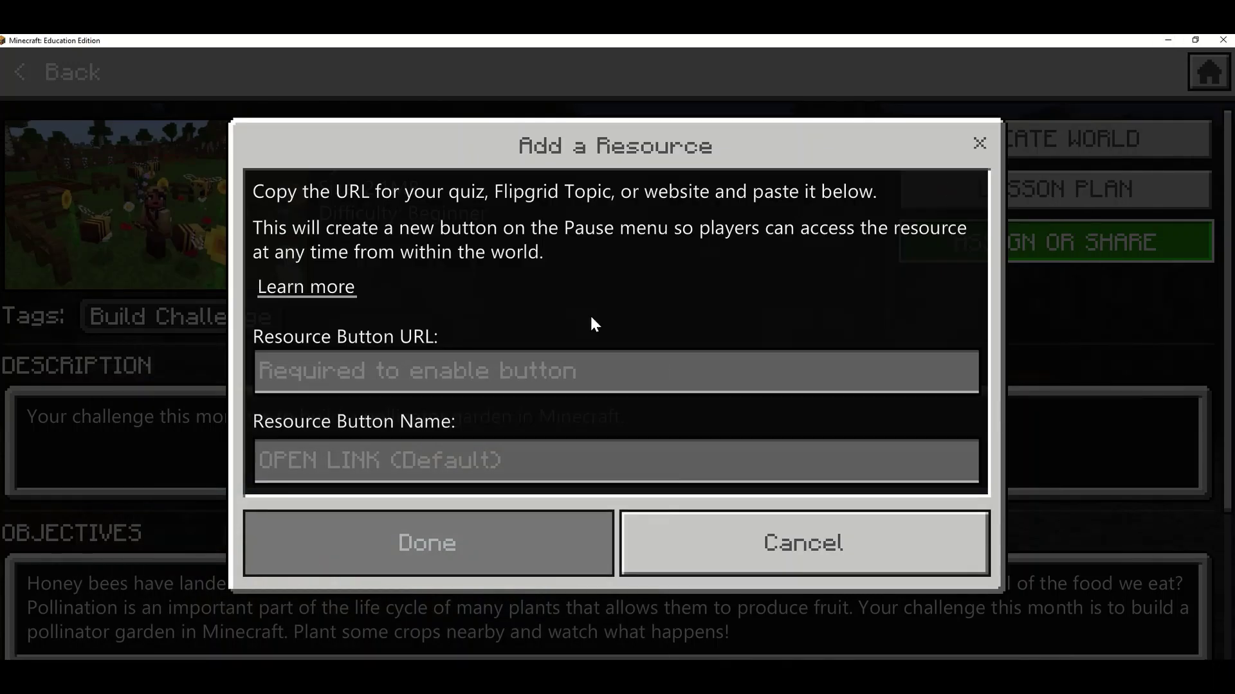
Paste the Flipgrid URL as the resource link, name the button 'Flipgrid Submission', and confirm
left_click(438, 377)
key("ctrl+v")
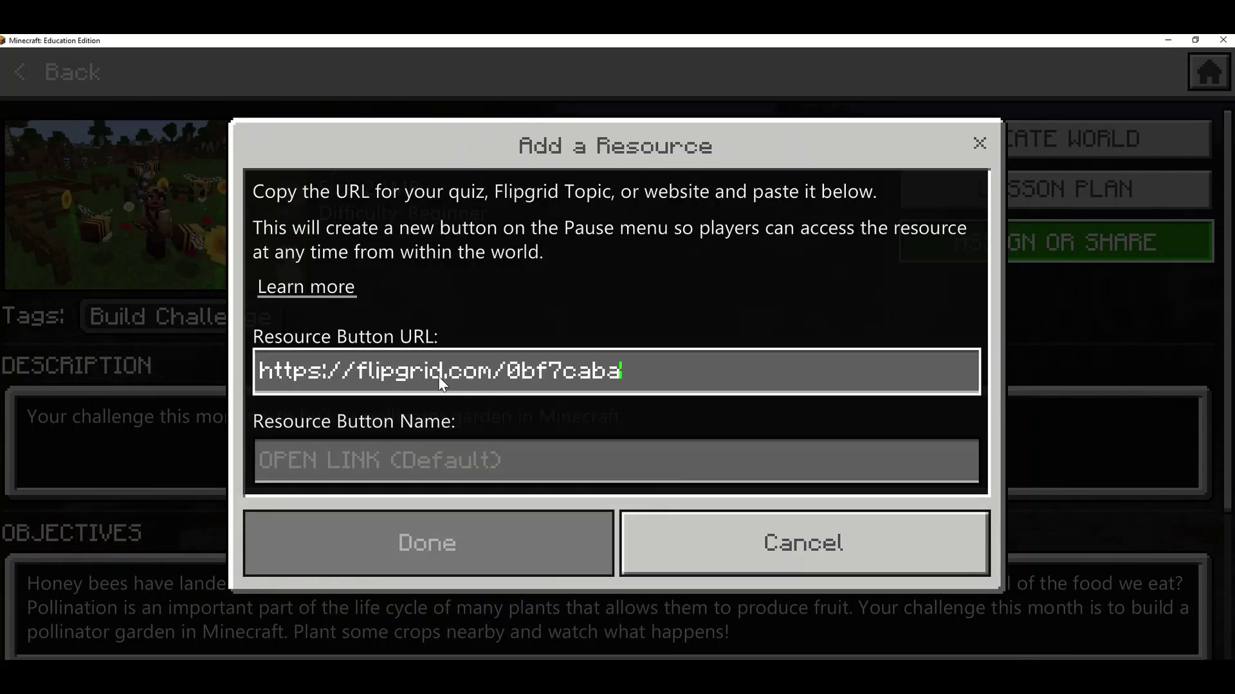
left_click(478, 473)
type("Fli")
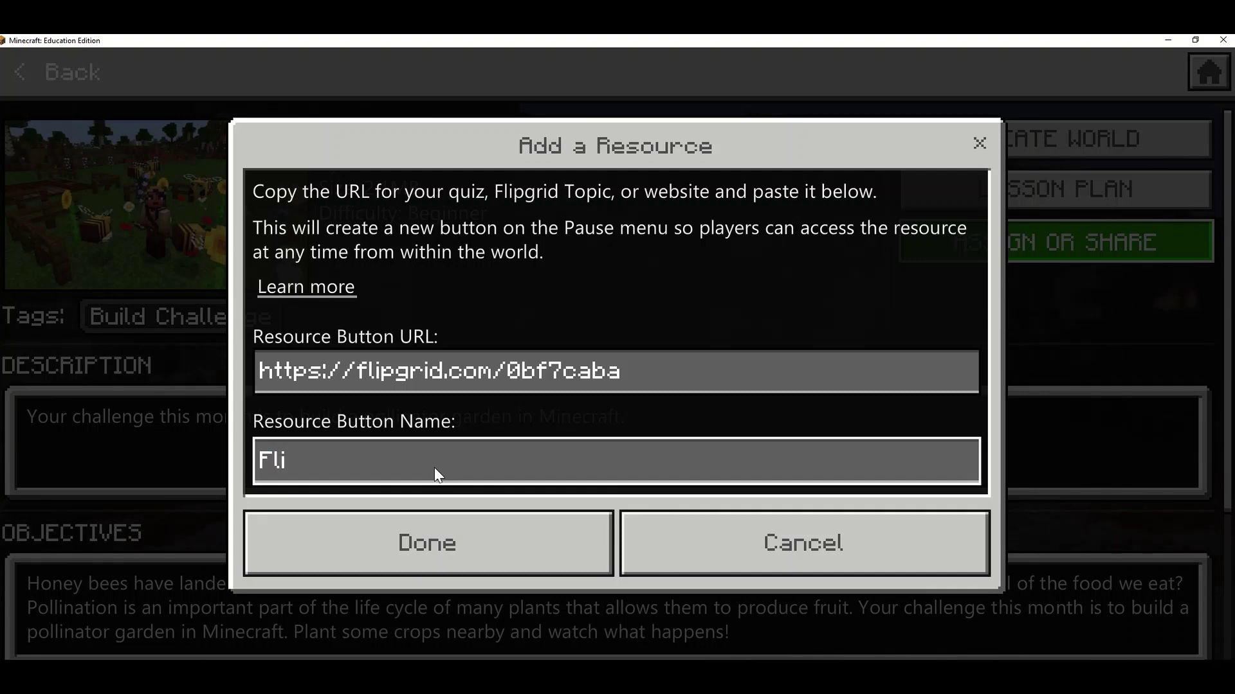
type("pgrid 3ubmission")
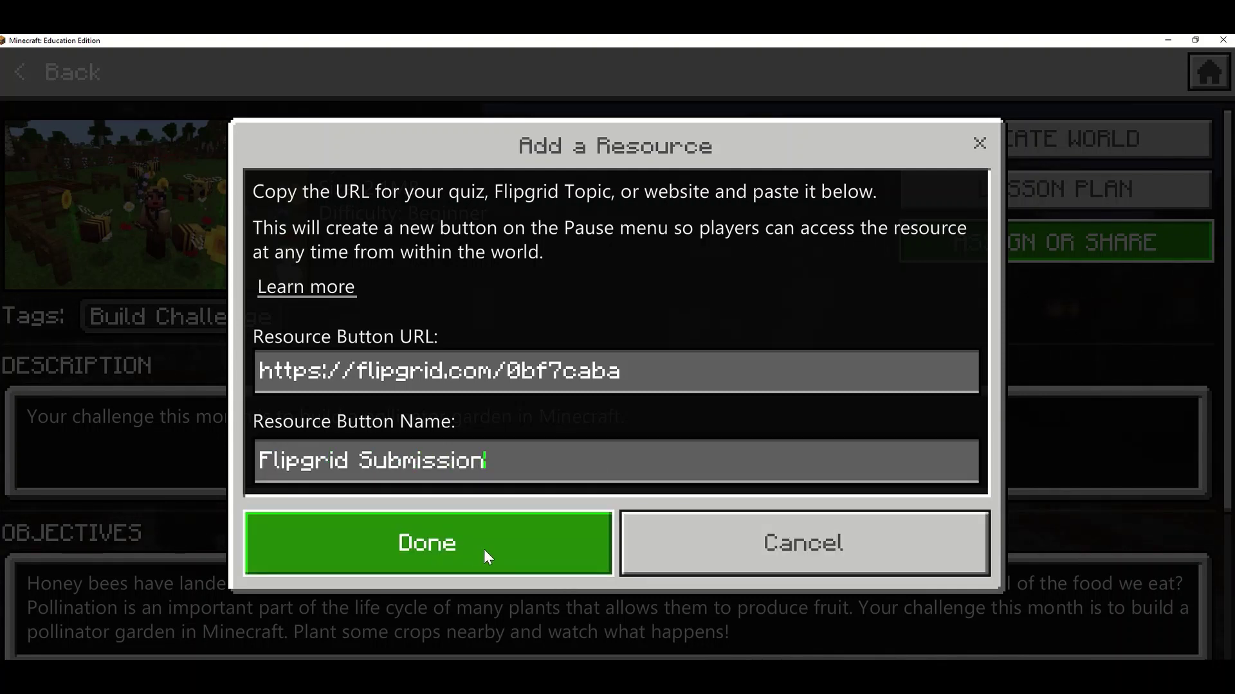
left_click(484, 557)
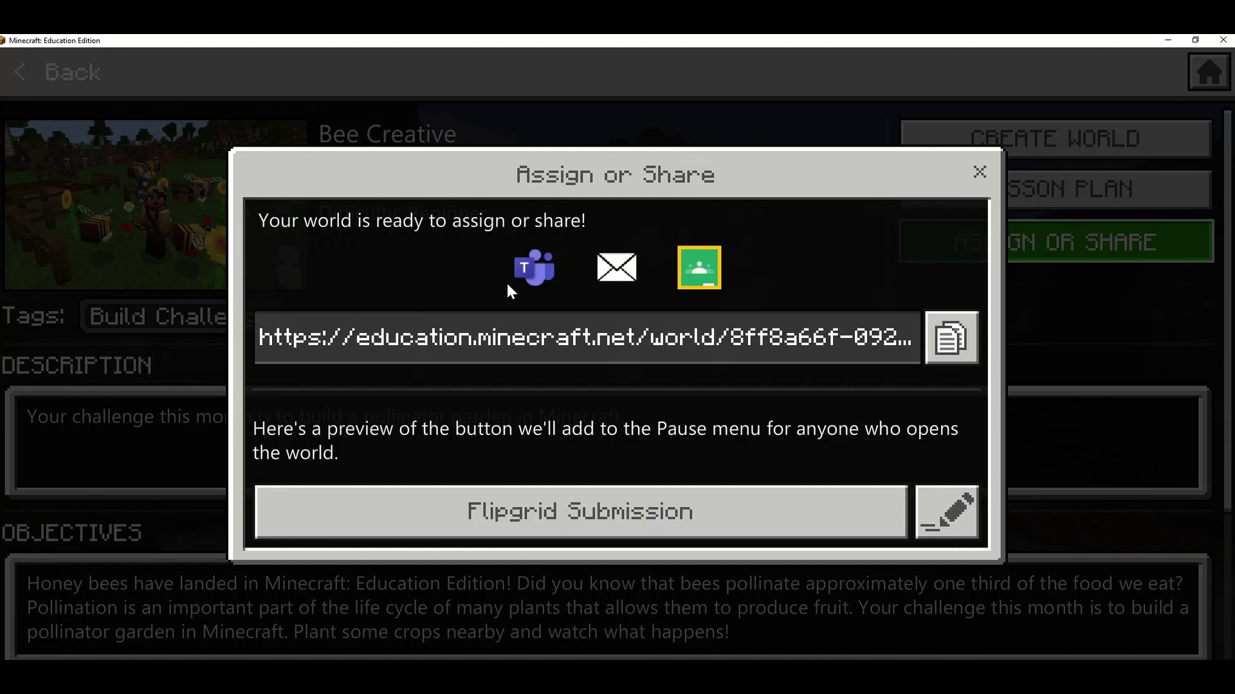
Copy the Bee Creative world share link and switch back to the Edge window
left_click(943, 344)
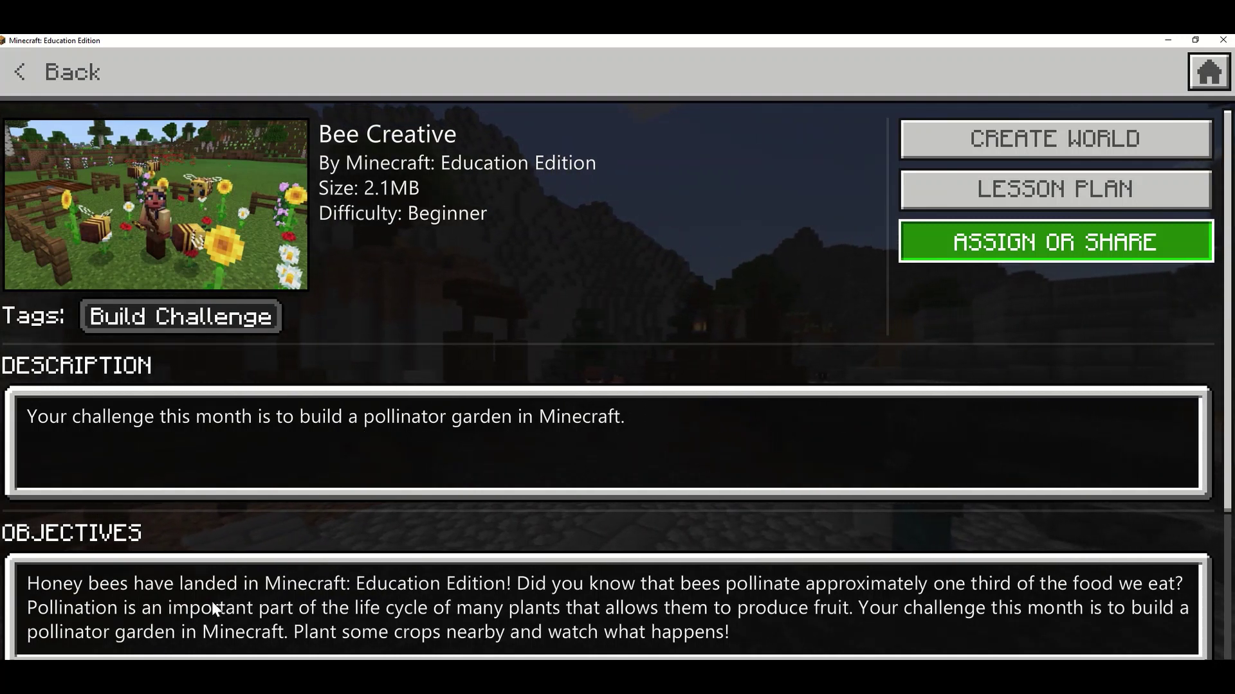
left_click(1054, 242)
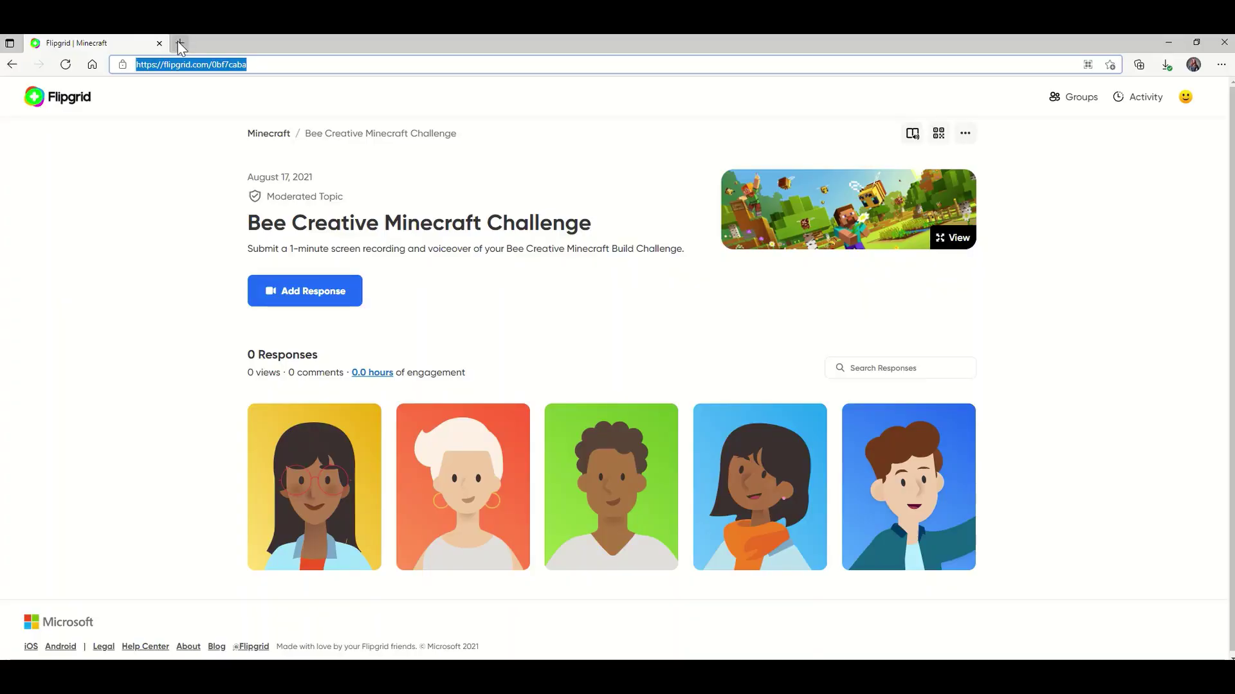
Load the copied world link in a new Edge tab and allow it to open Minecraft
left_click(181, 43)
left_click(180, 65)
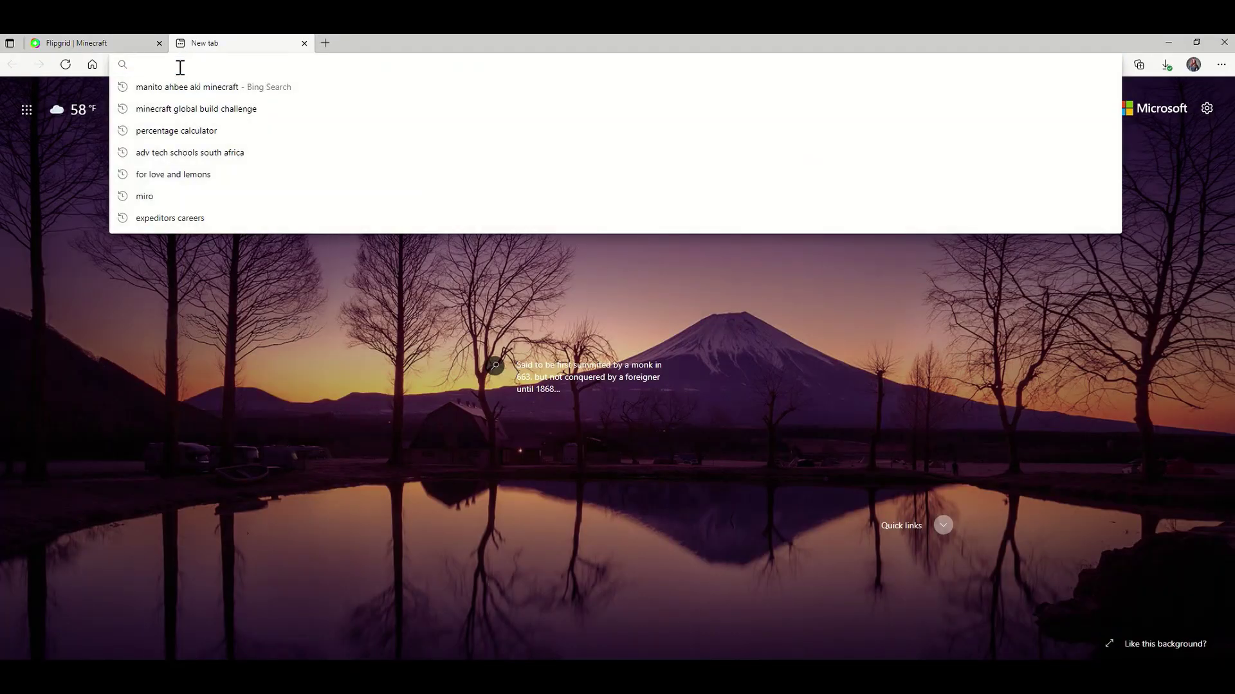
key("Return")
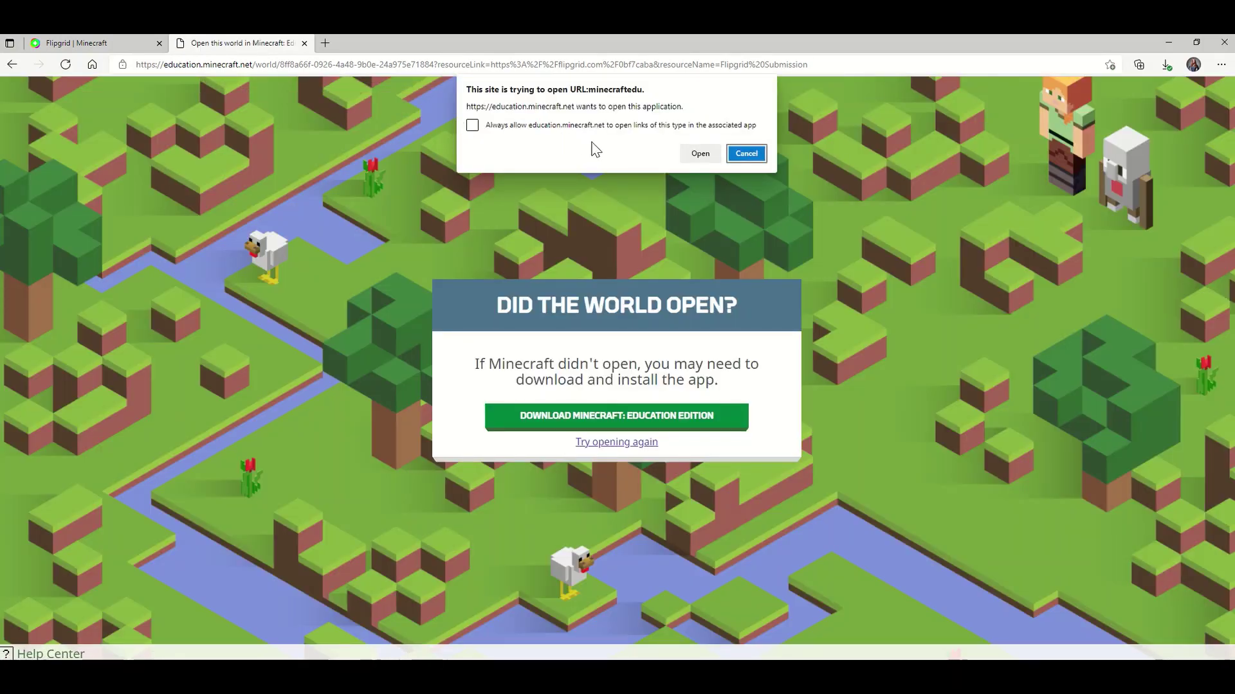
left_click(700, 154)
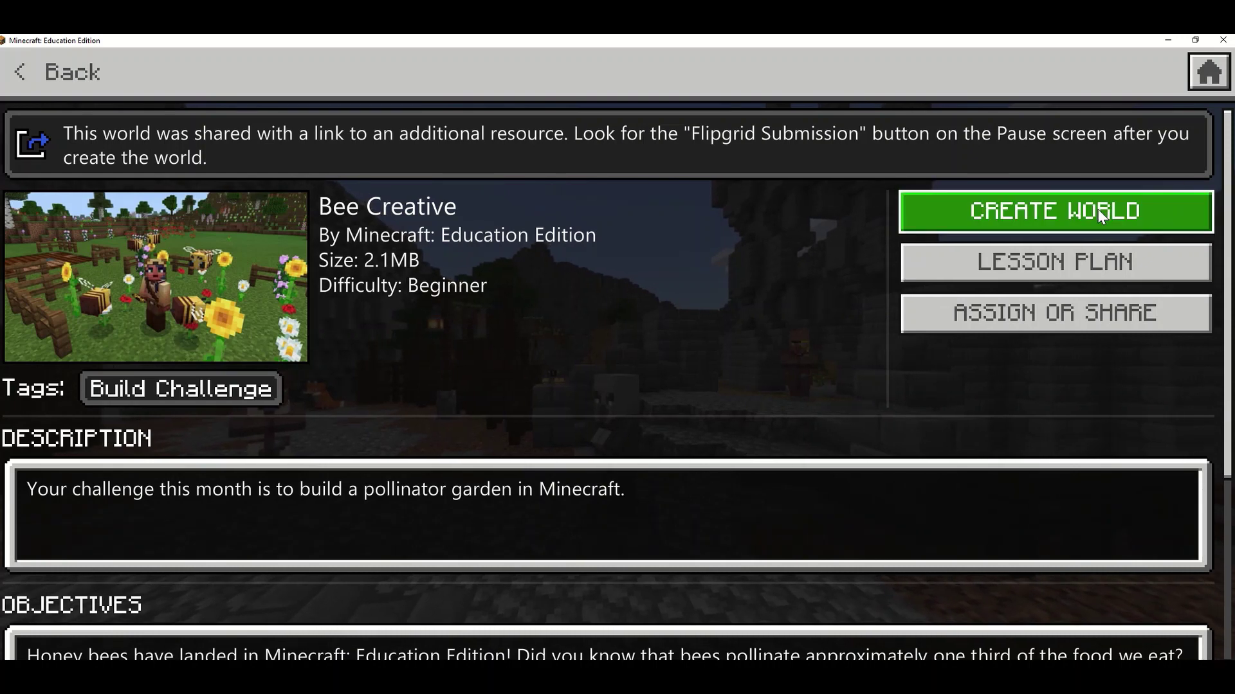
Create the shared Bee Creative world and walk over to read the challenge and Extensions signs
left_click(1052, 214)
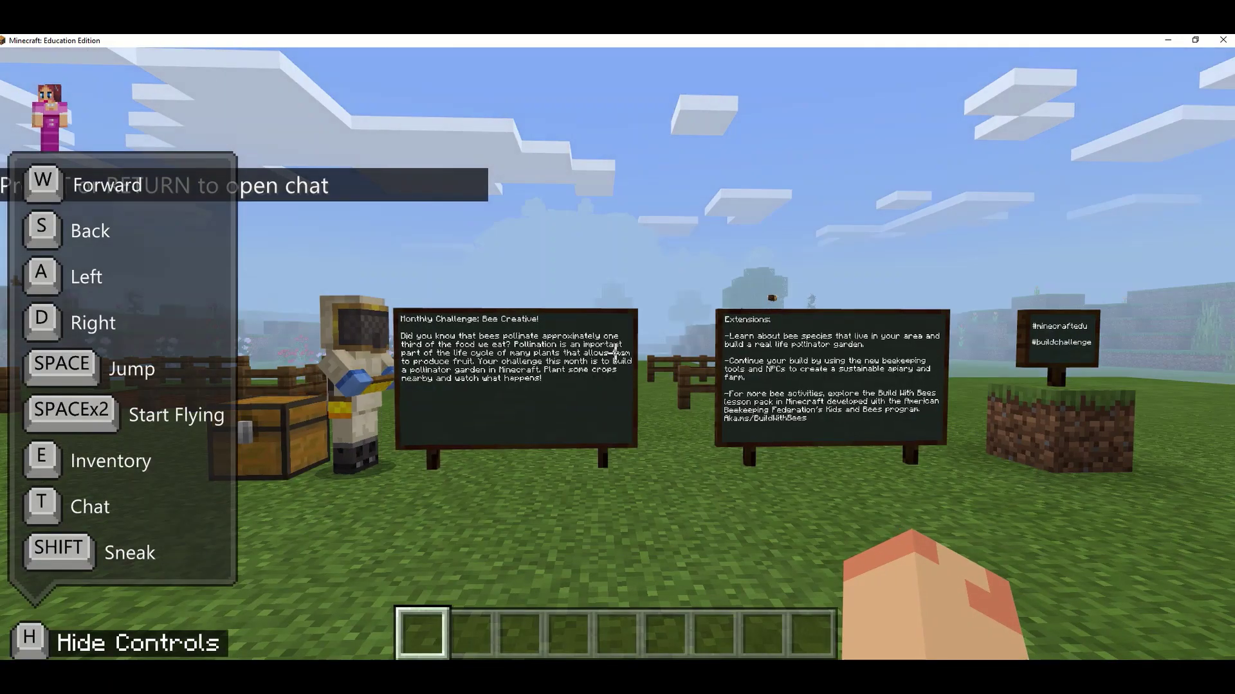
key("w")
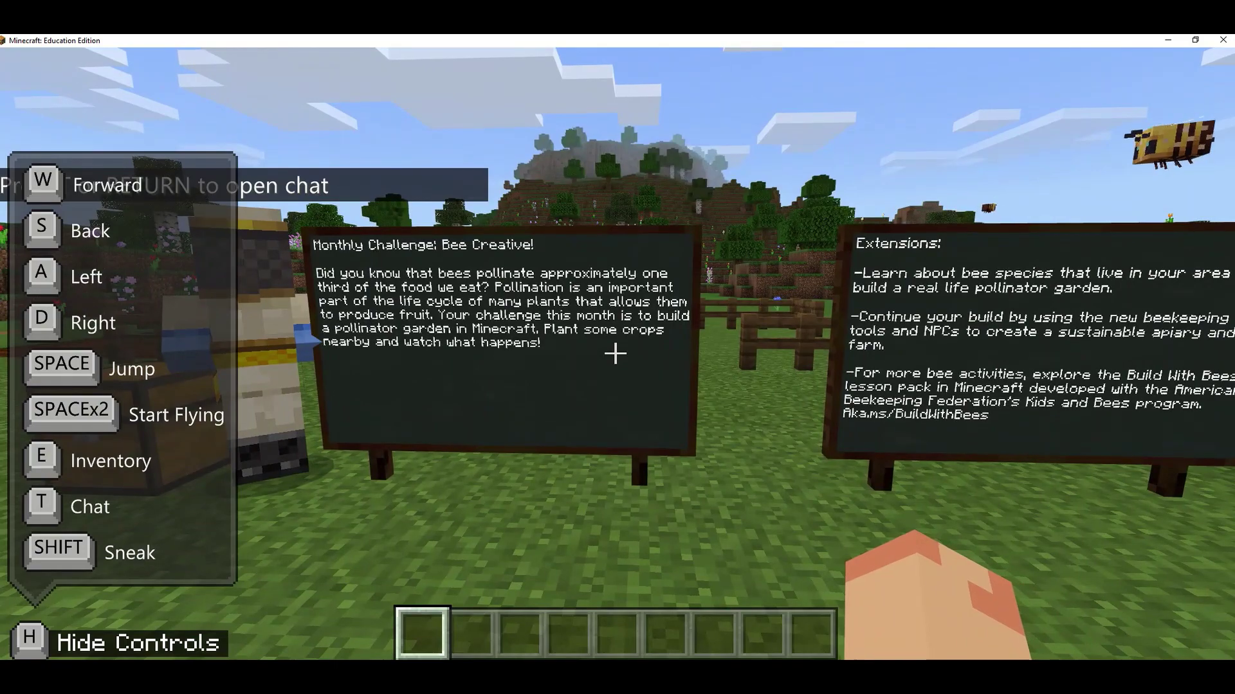
key("d")
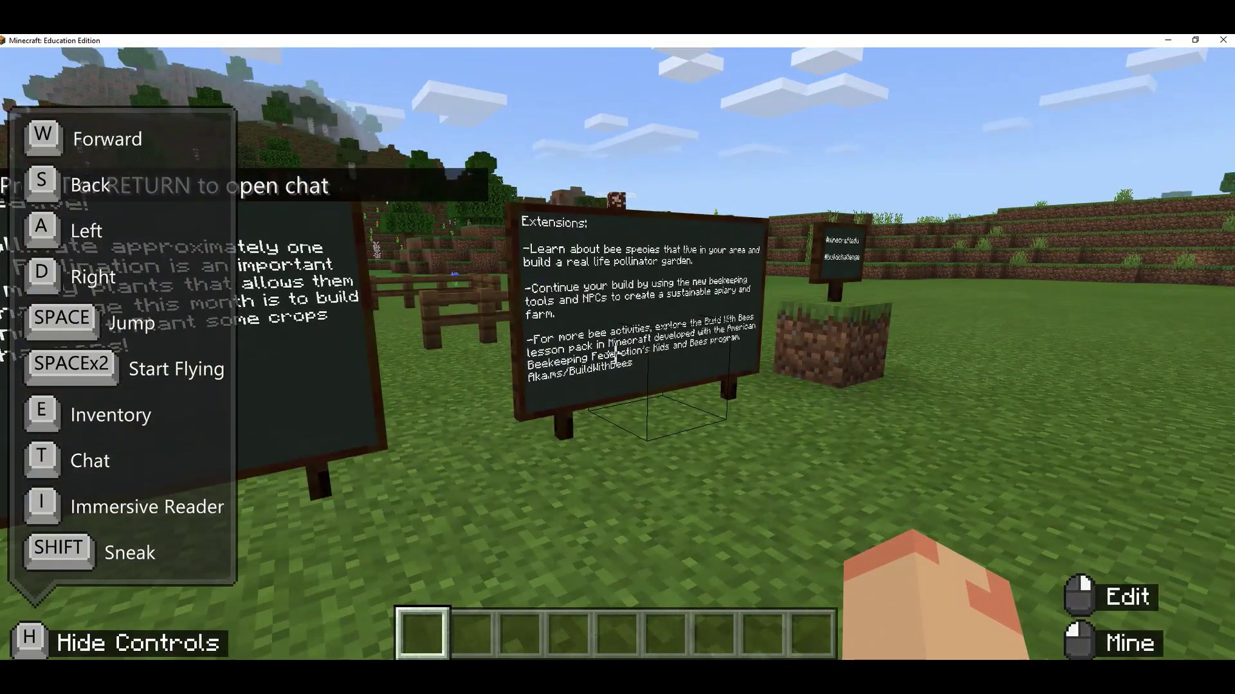
mouse_move(615, 353)
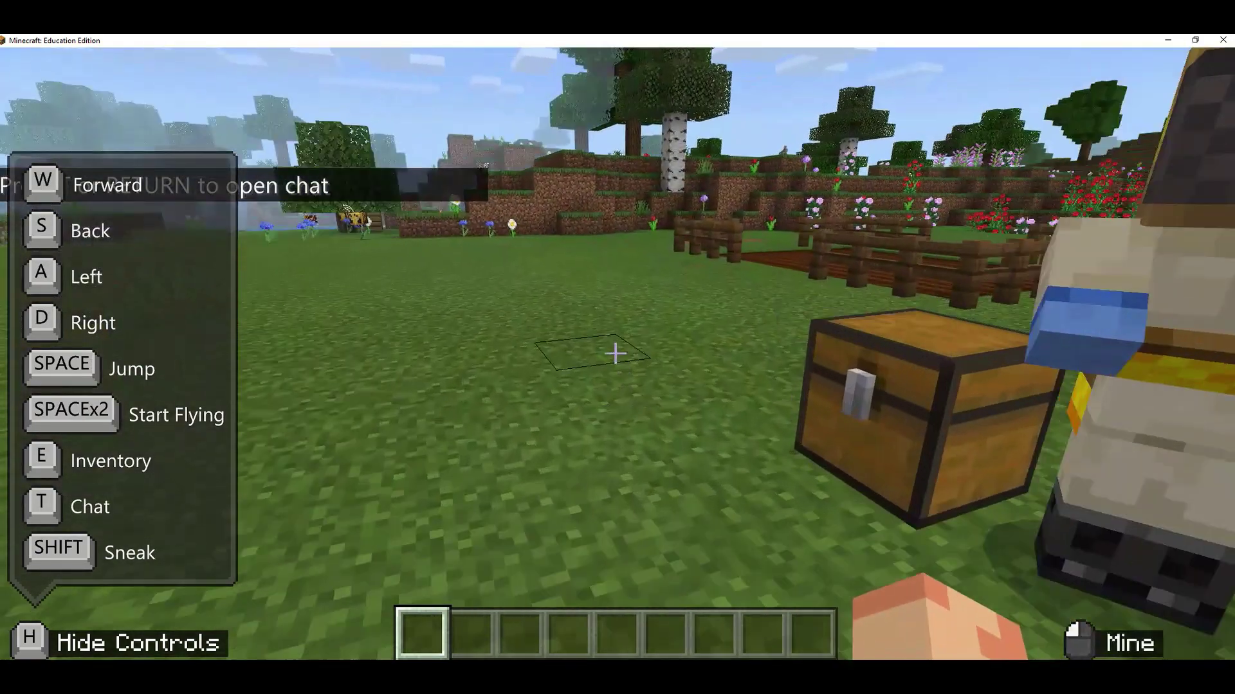
Approach the fenced farmland from its corner, then bring up the pause menu
key("w")
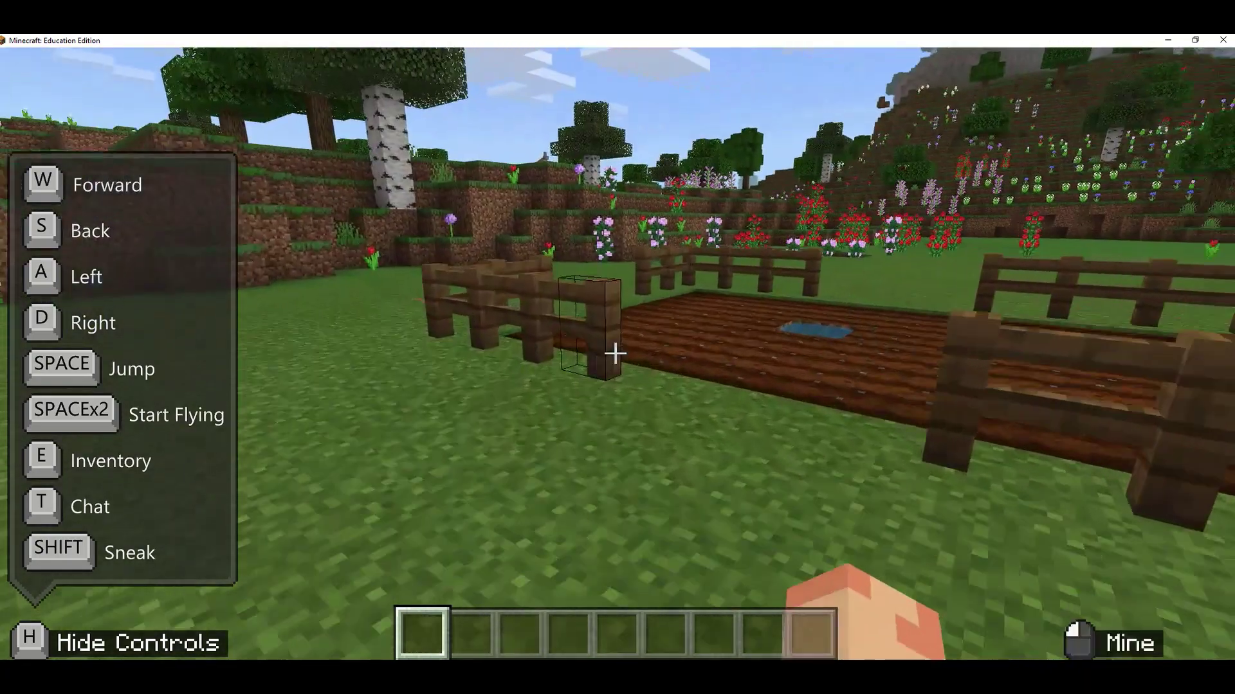
key("s")
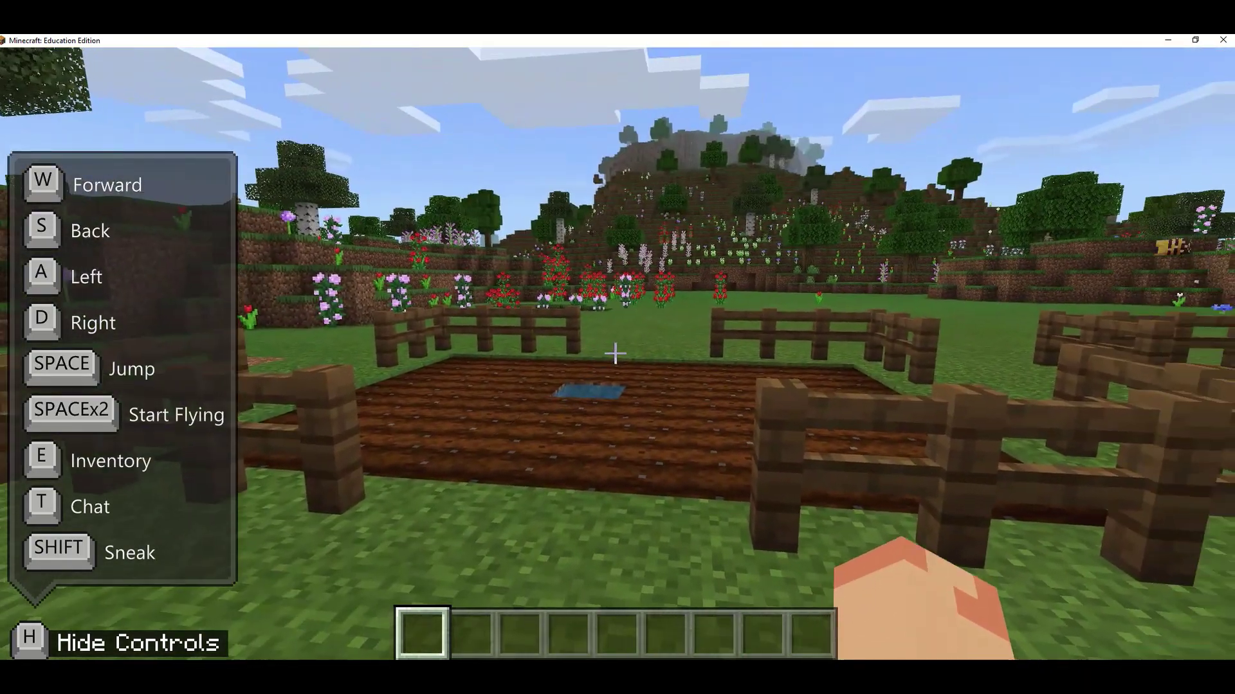
key("w")
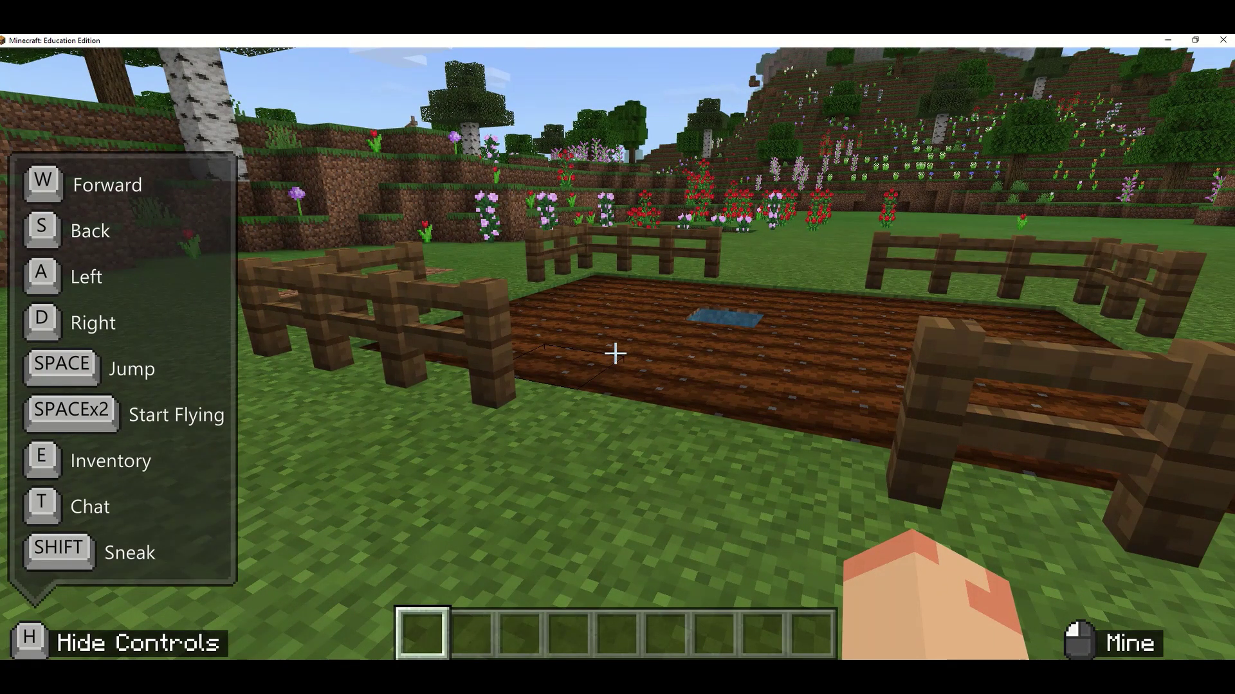
key("Escape")
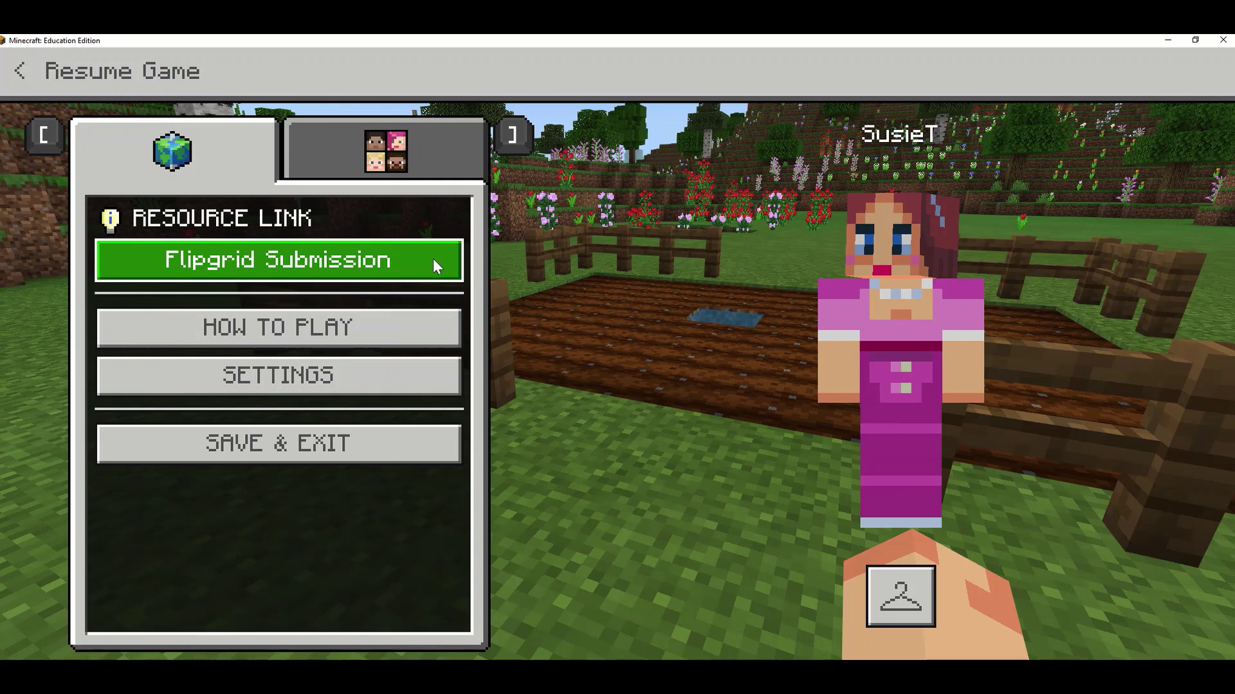
Open the Flipgrid topic in the browser from the pause menu's Flipgrid Submission button
left_click(365, 273)
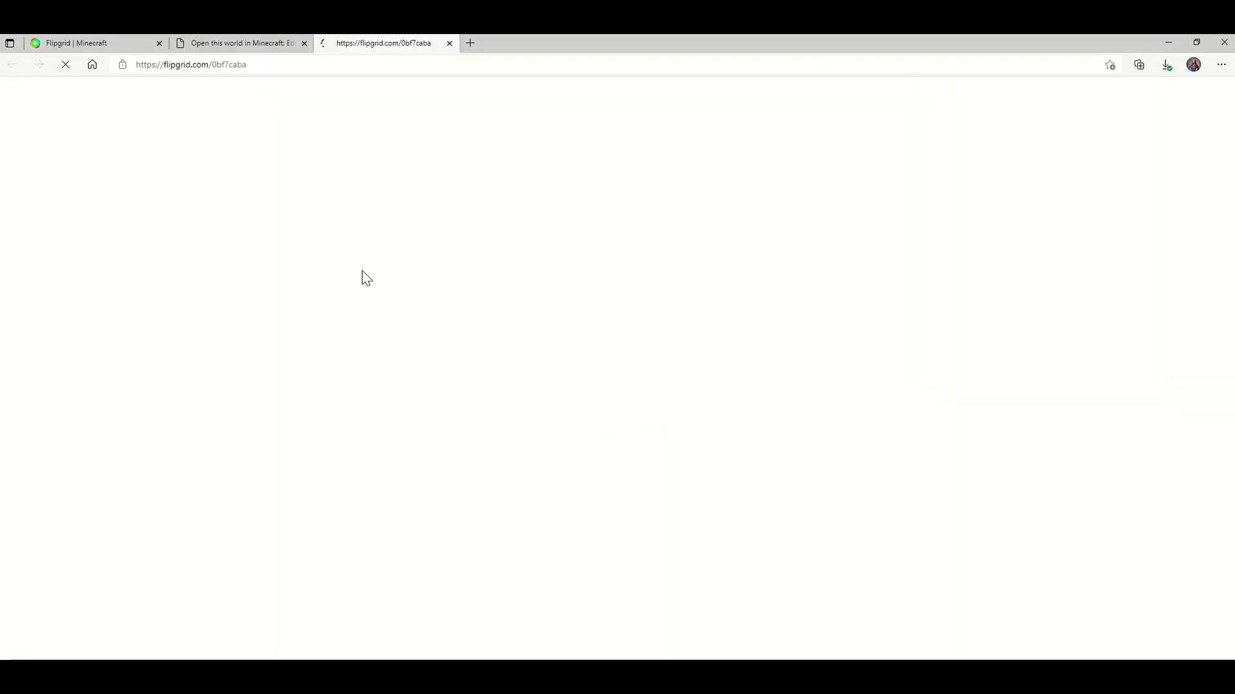